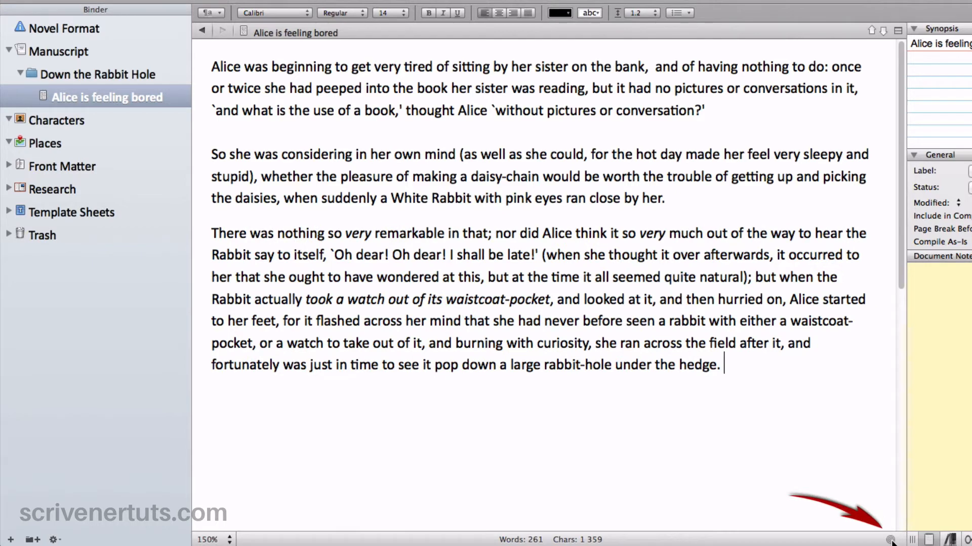
# Step: Set a target of 2000 words for the "Alice is feeling bored" document
pyautogui.click(890, 539)
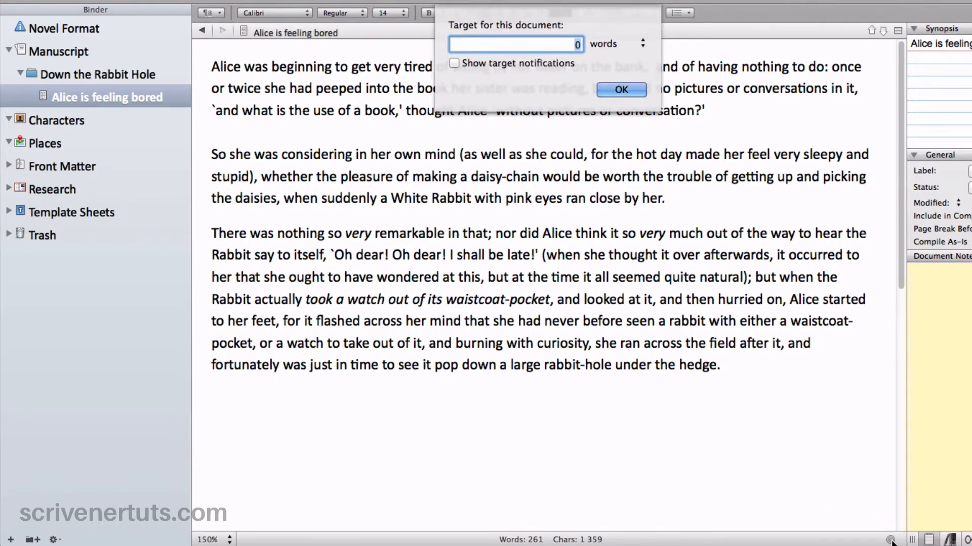
pyautogui.write('2000')
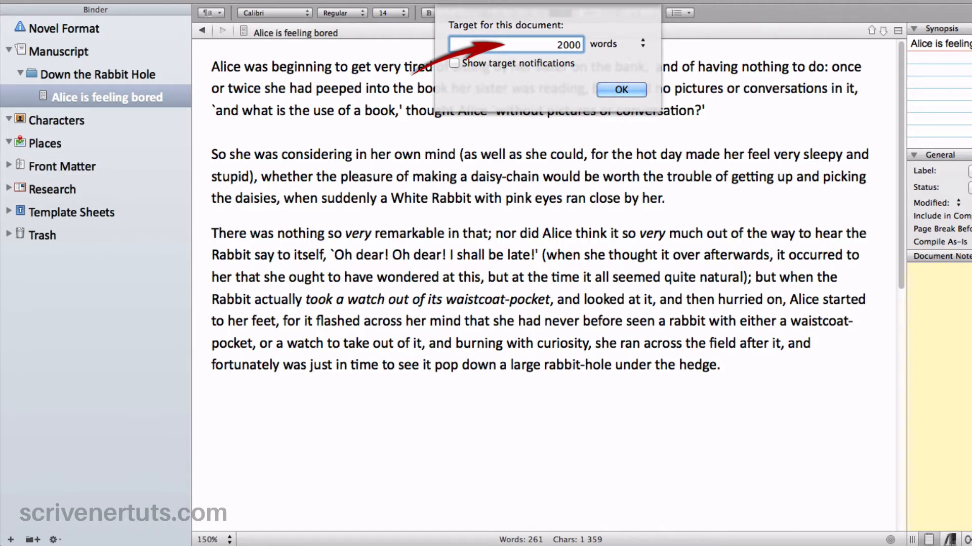
pyautogui.press('Return')
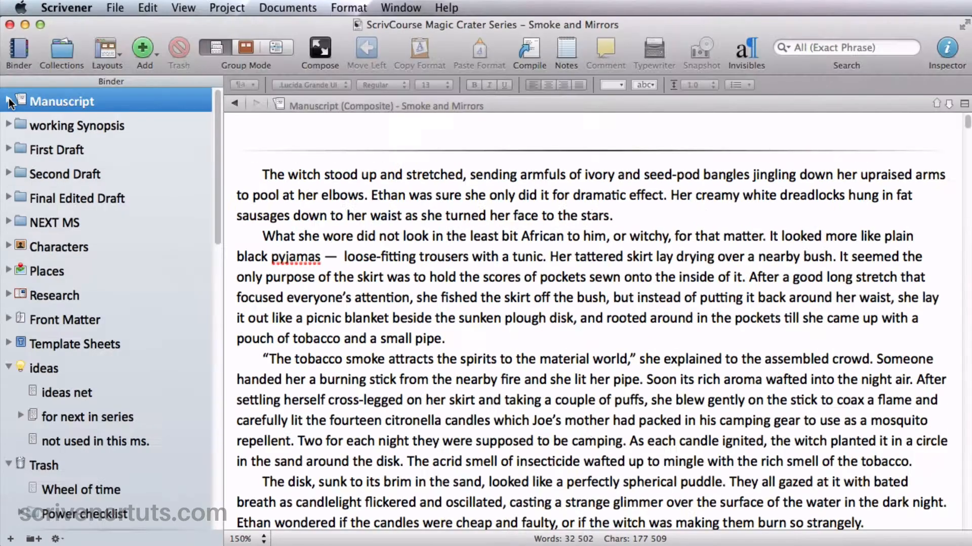
# Step: Expand the Manuscript and Smoke and Mirrors folders, view "scene 1 scry", and return to the whole Manuscript
pyautogui.click(9, 102)
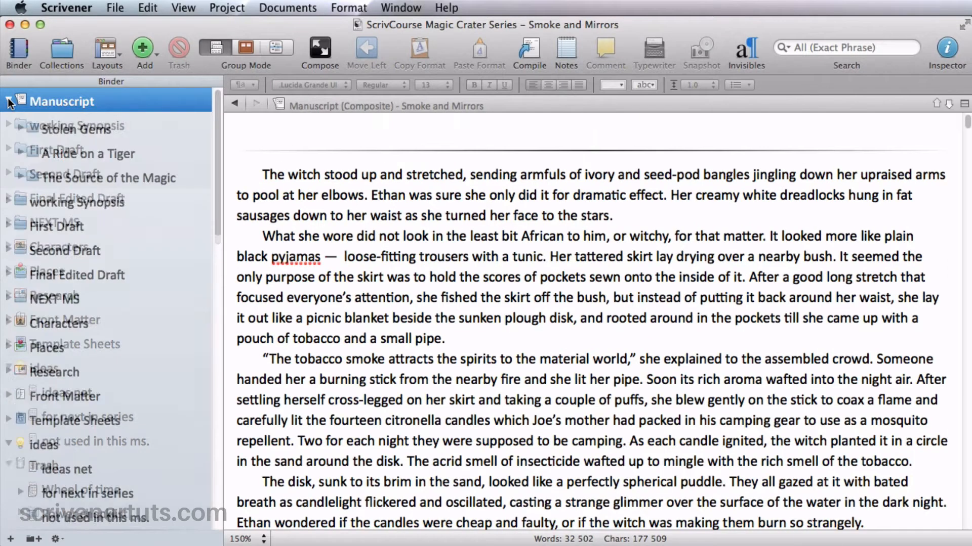
pyautogui.click(20, 125)
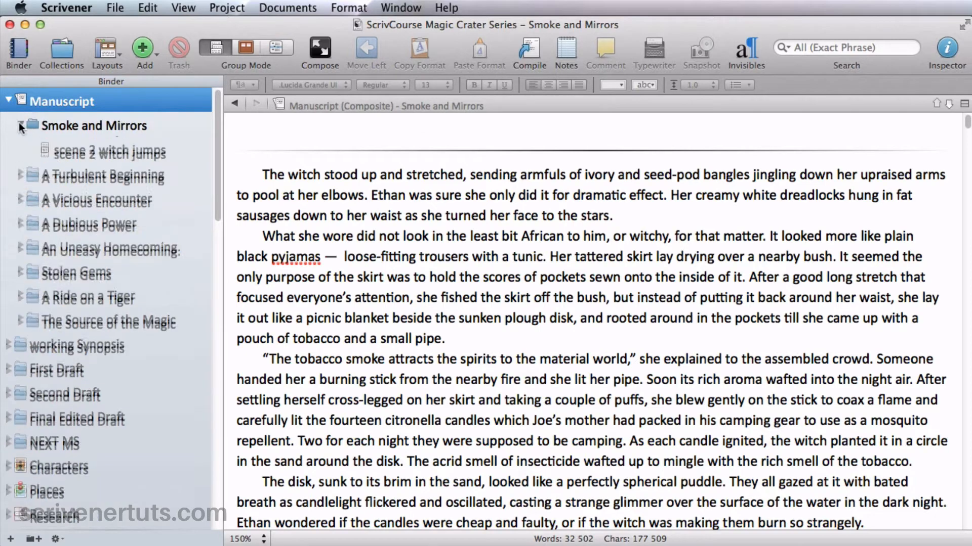
pyautogui.click(78, 153)
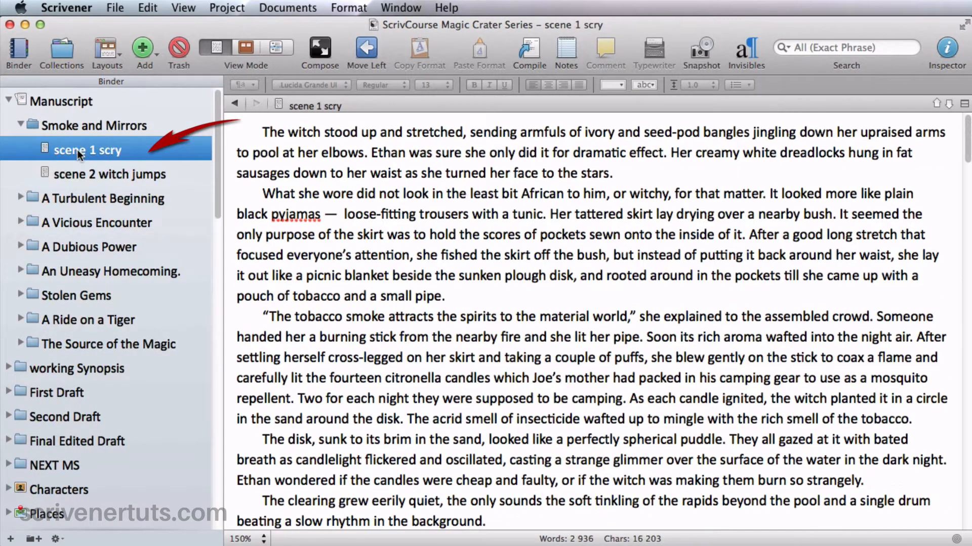
pyautogui.click(109, 101)
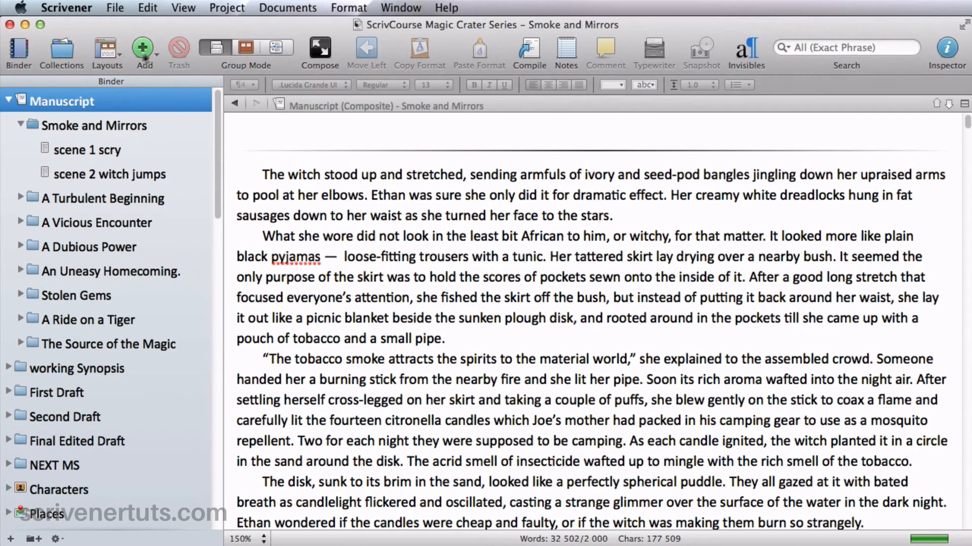
# Step: Open the project targets, set the manuscript target to 50000 words, and check the available units
pyautogui.click(217, 8)
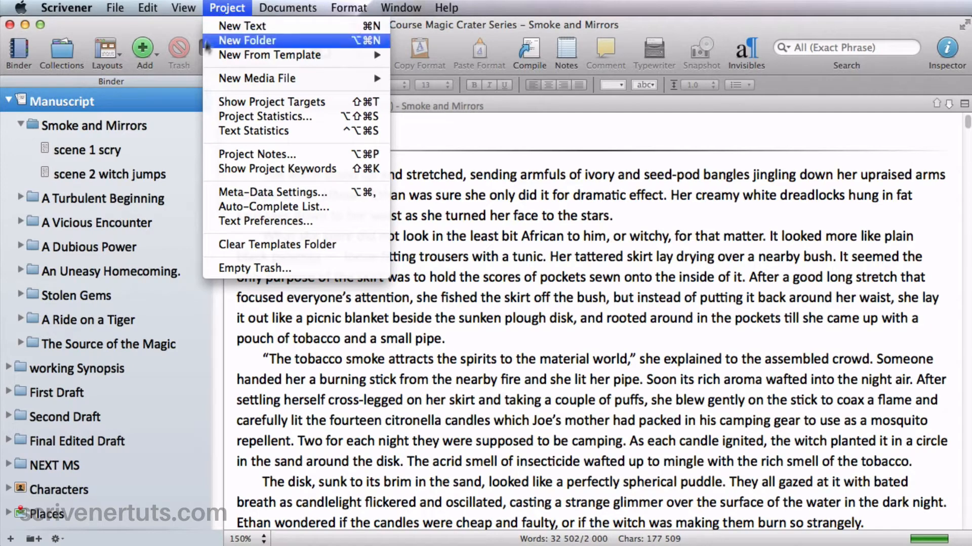
pyautogui.click(211, 102)
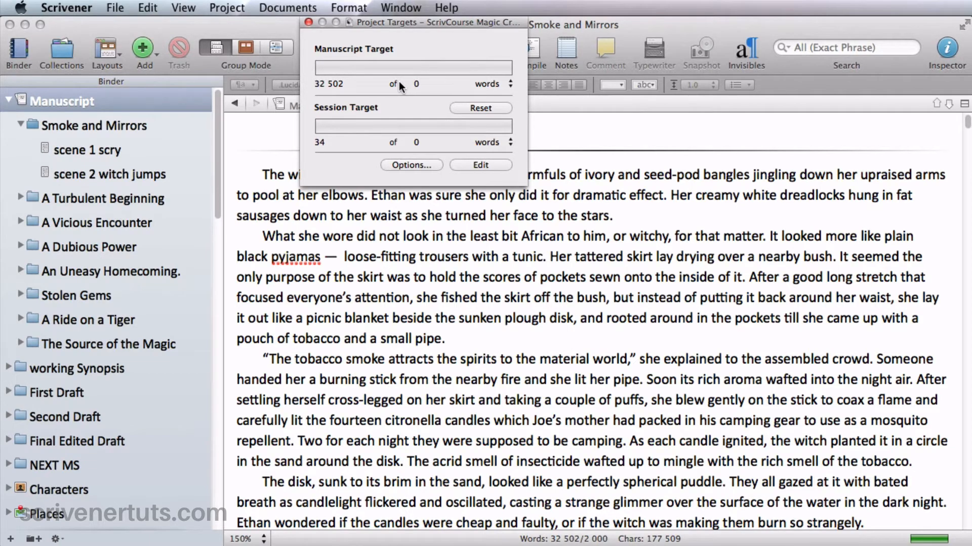
pyautogui.click(417, 84)
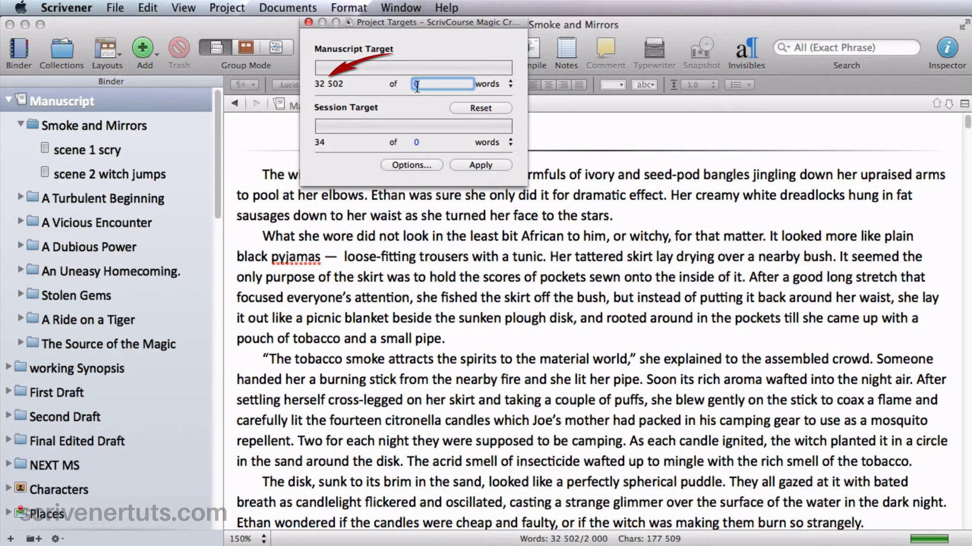
pyautogui.write('50000')
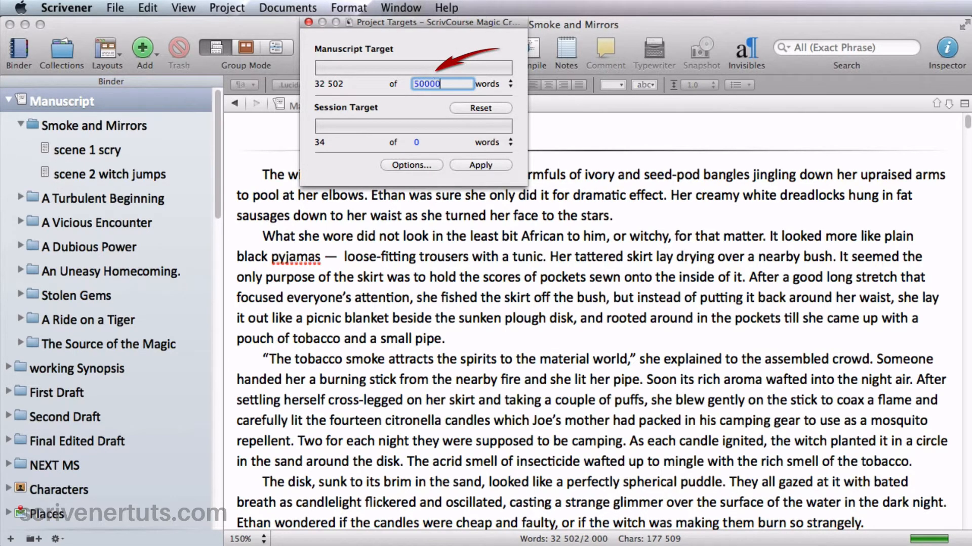
pyautogui.press('Return')
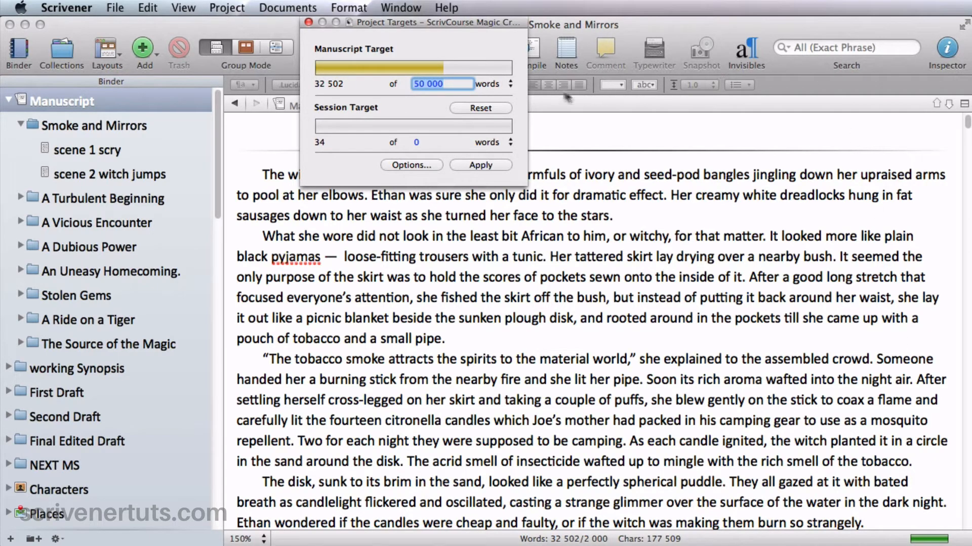
pyautogui.click(509, 85)
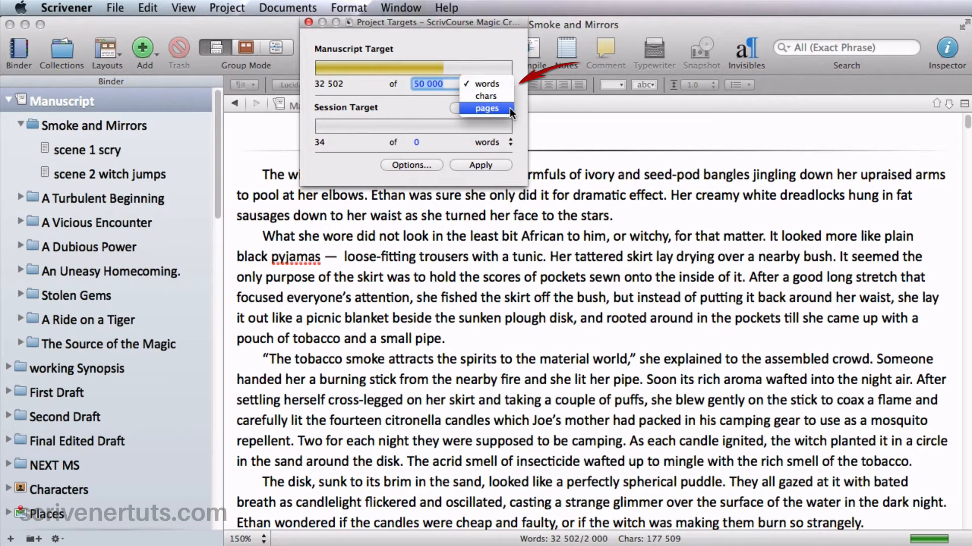
pyautogui.click(518, 74)
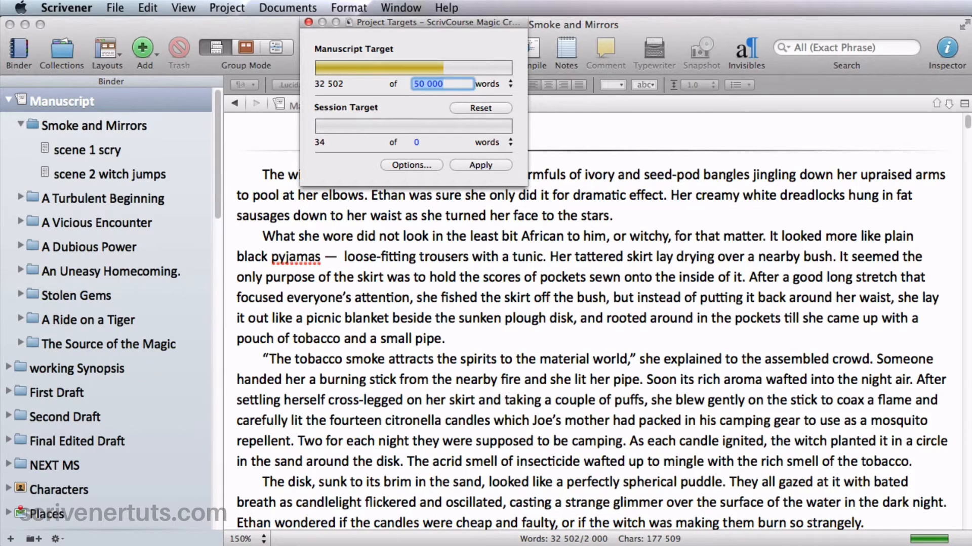
# Step: Set the session target to 1000 words
pyautogui.click(418, 143)
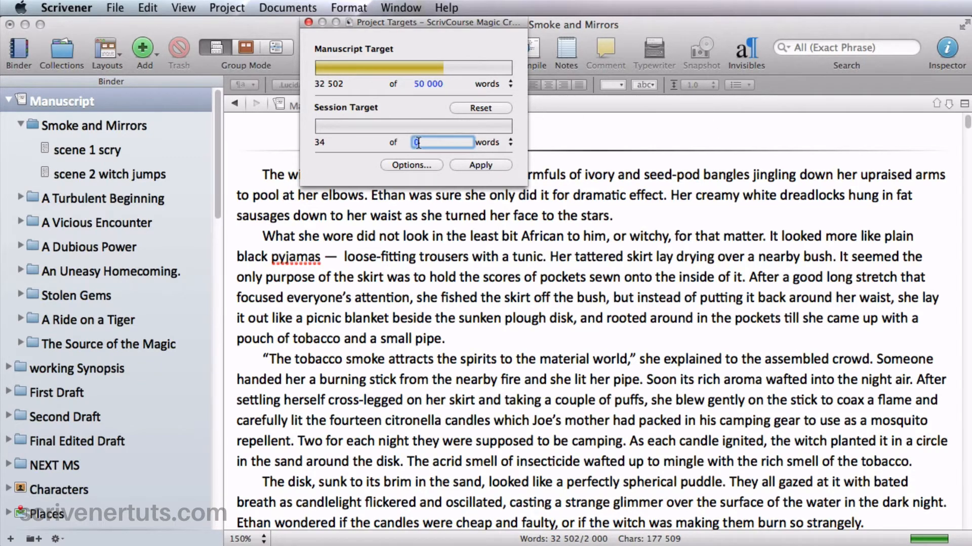
pyautogui.write('1000')
pyautogui.press('Return')
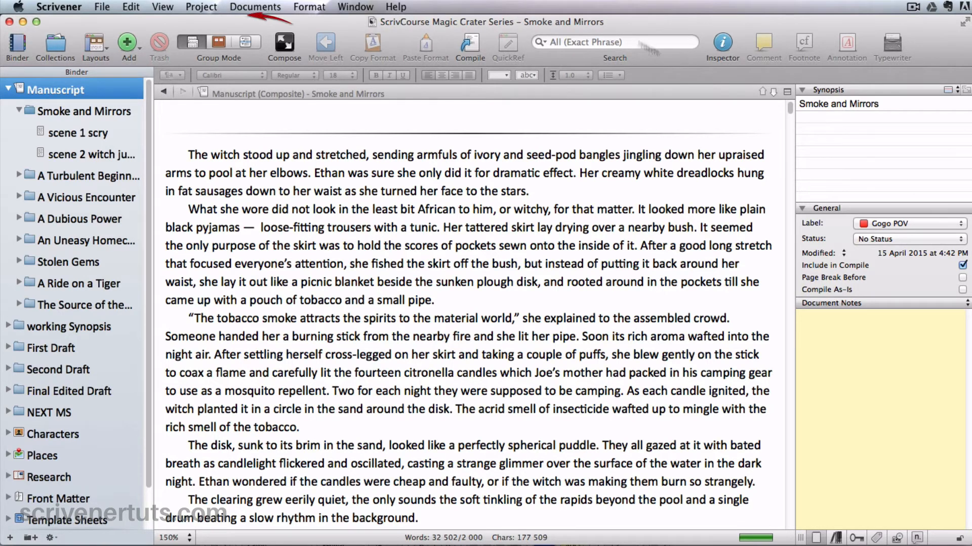
# Step: Reopen the project targets and set the draft target options to count only documents included in compile
pyautogui.click(197, 7)
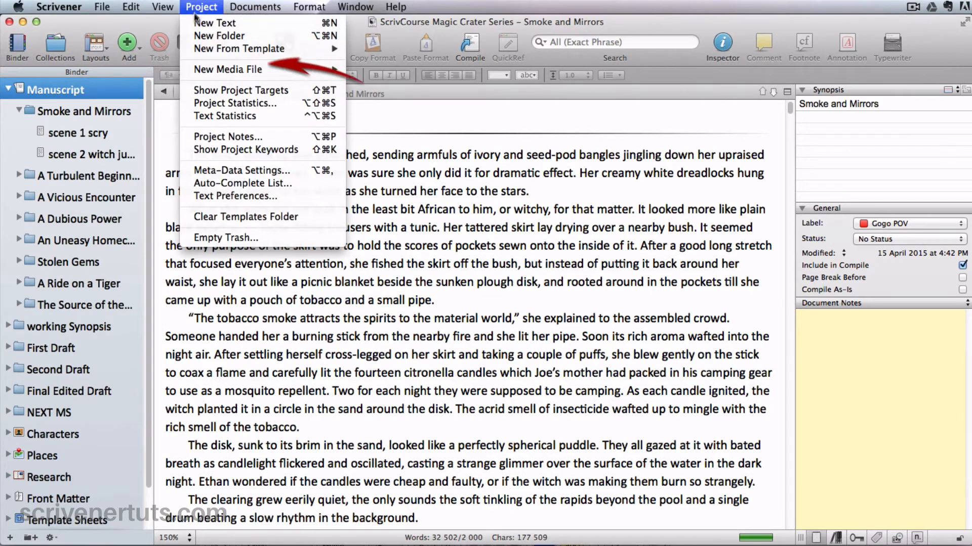
pyautogui.click(190, 90)
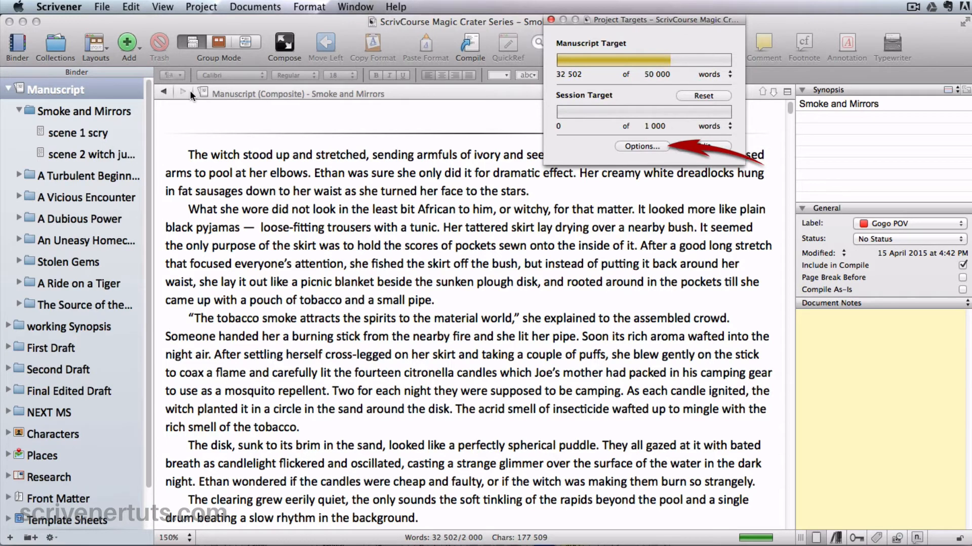
pyautogui.click(638, 146)
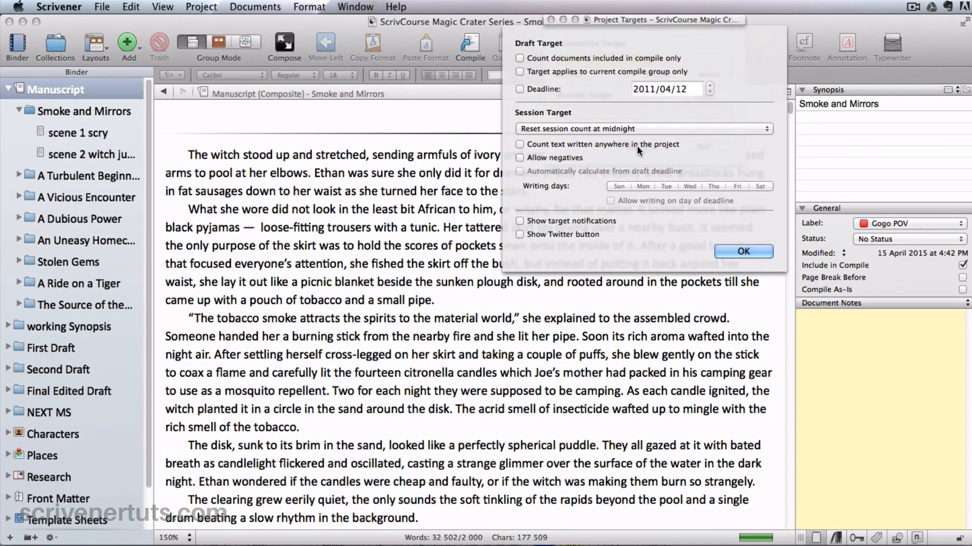
pyautogui.click(518, 59)
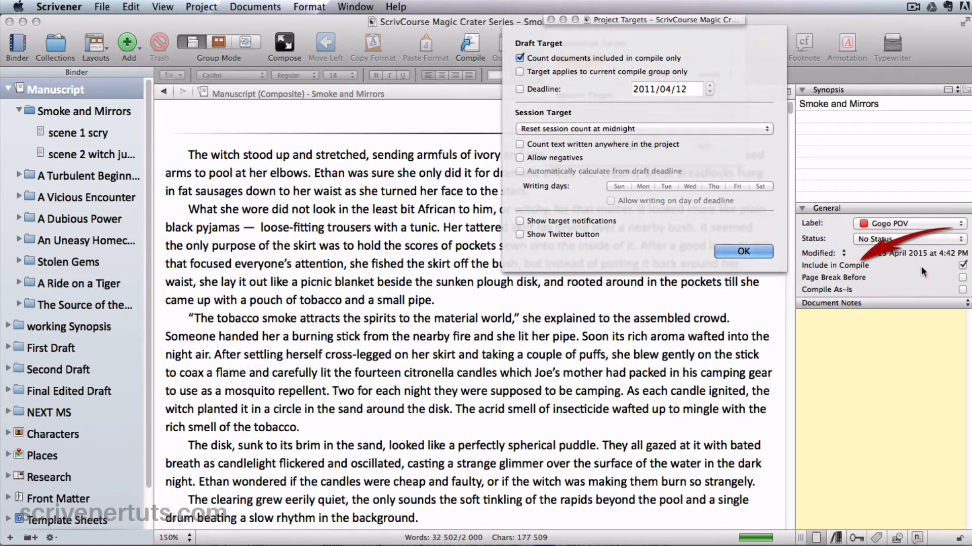
# Step: Check the protagonist's character sketch for its Include in Compile setting, collapse Characters, and return to the Manuscript
pyautogui.click(9, 434)
pyautogui.click(101, 501)
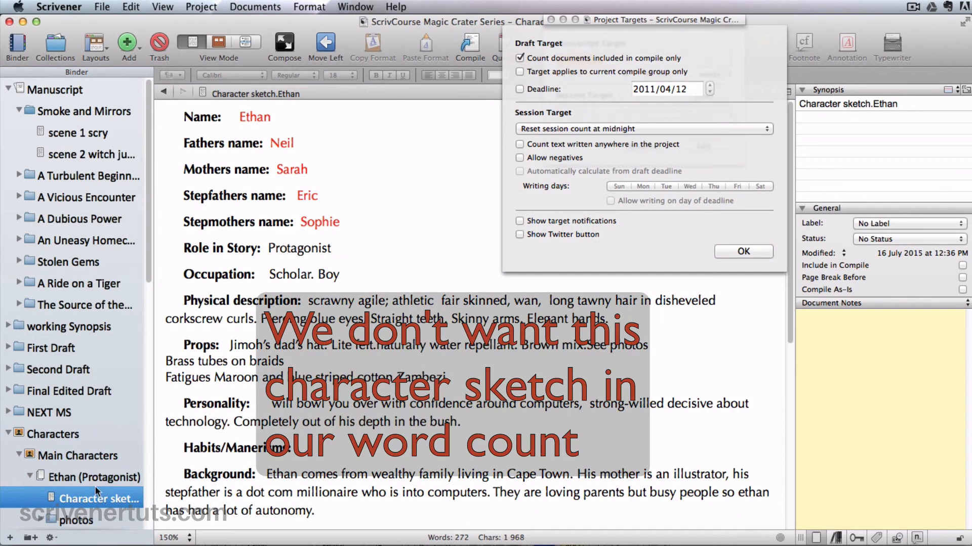
pyautogui.click(9, 434)
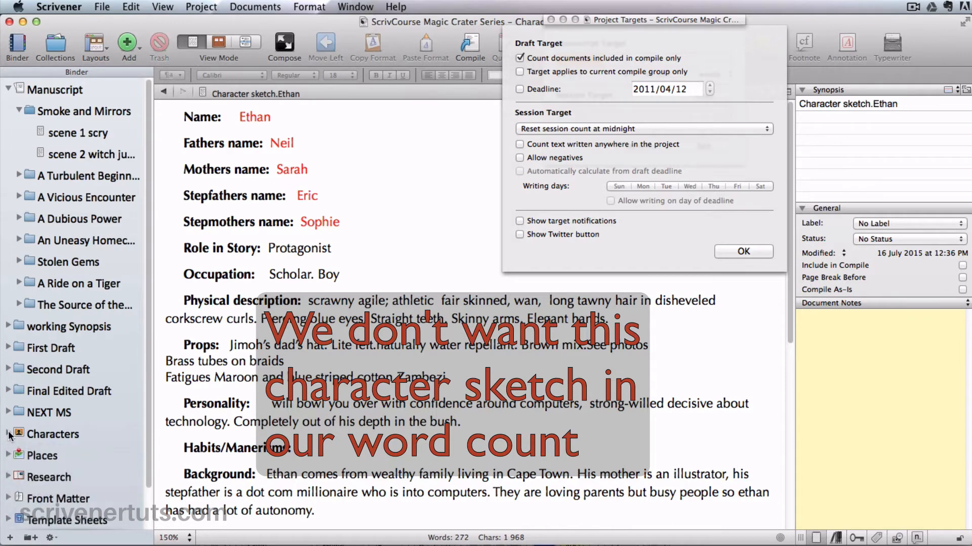
pyautogui.click(104, 89)
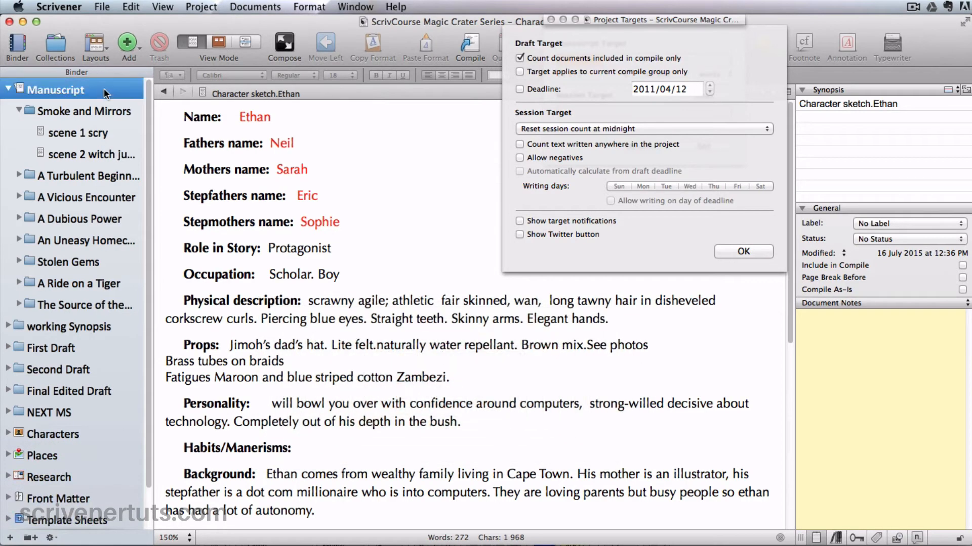
# Step: Apply the draft target to the current compile group only, and review which manuscript documents the compile settings include
pyautogui.click(518, 72)
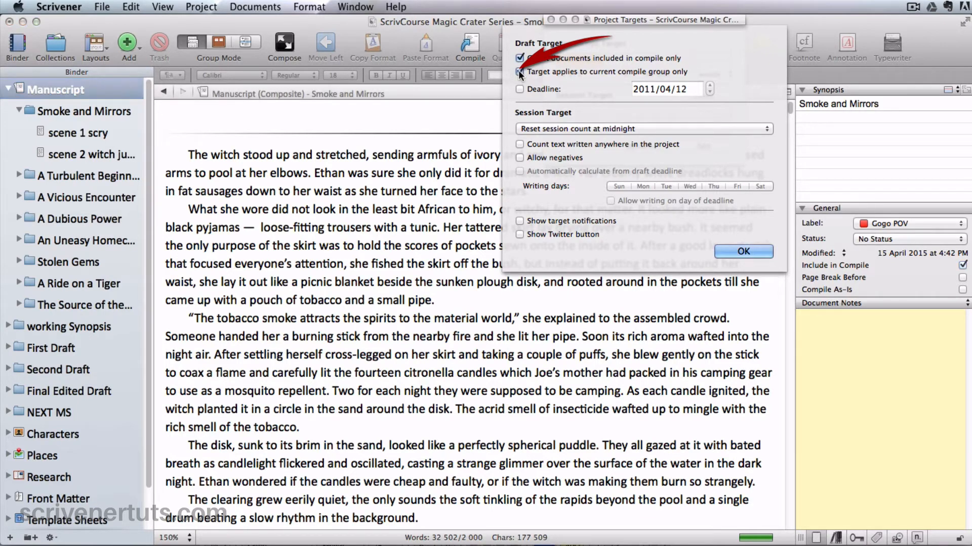
pyautogui.click(470, 44)
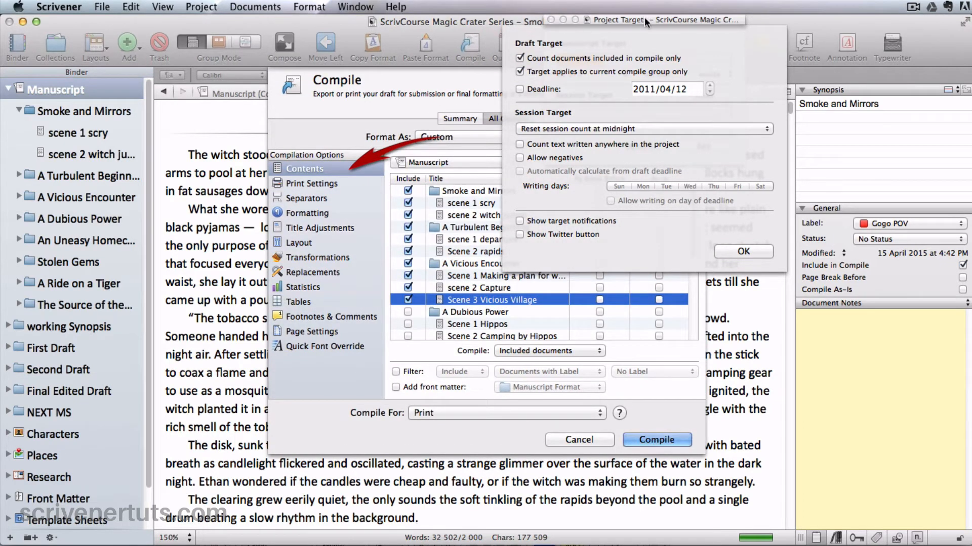
pyautogui.moveTo(645, 17); pyautogui.dragTo(159, 14)
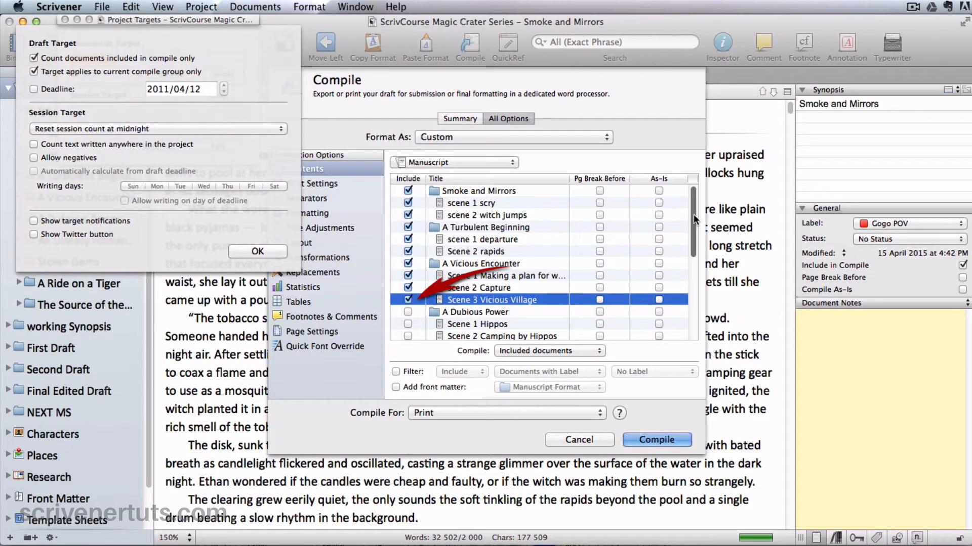
pyautogui.click(581, 440)
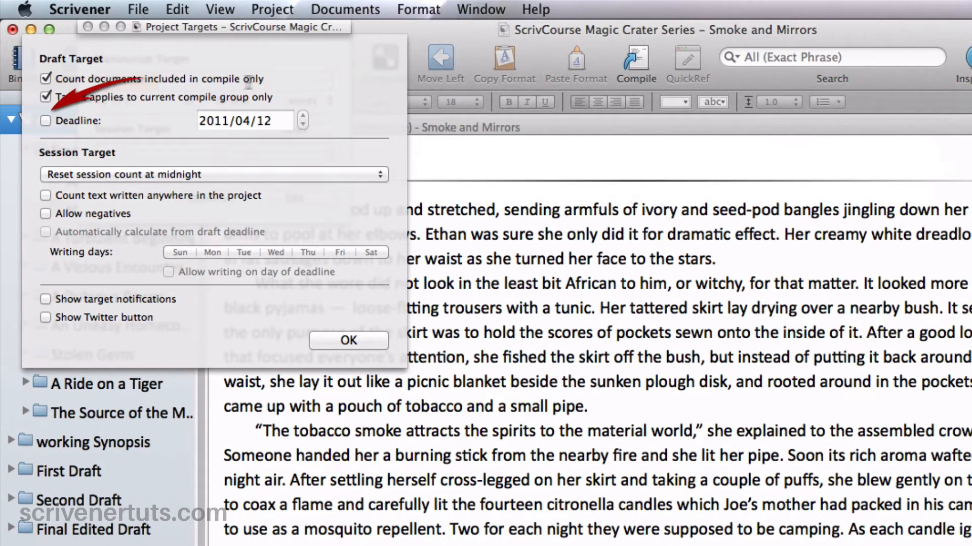
# Step: Enable the draft target's deadline and set its year to 2016
pyautogui.click(45, 121)
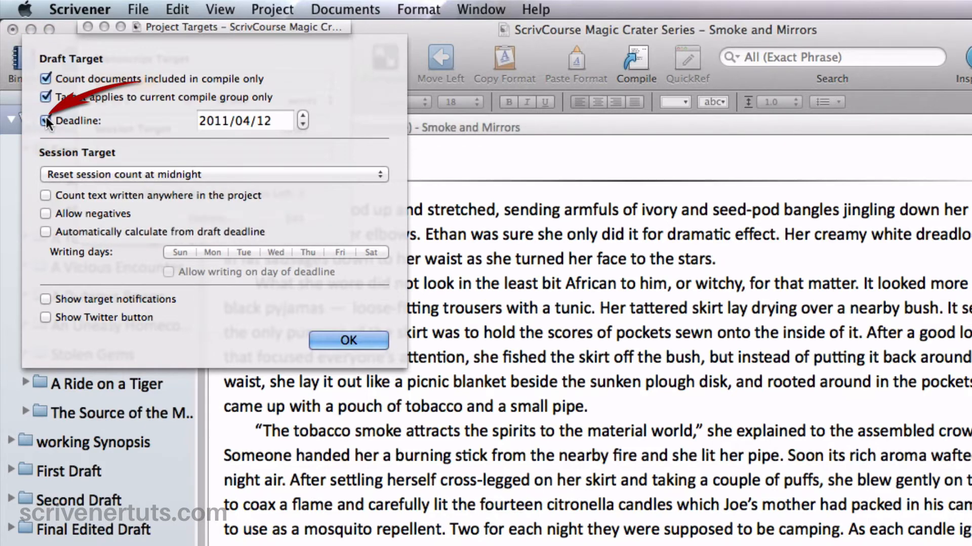
pyautogui.click(208, 120)
pyautogui.click(302, 125)
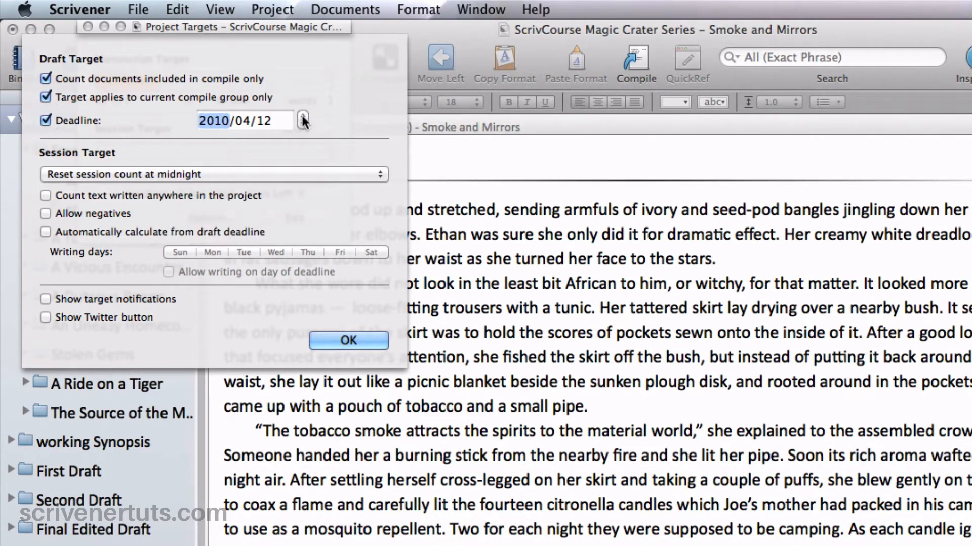
pyautogui.click(302, 117)
pyautogui.click(303, 116)
pyautogui.click(303, 116)
pyautogui.click(302, 117)
pyautogui.click(303, 117)
pyautogui.click(303, 117)
# Step: Set the deadline's month to 06 and its day to 01
pyautogui.click(246, 121)
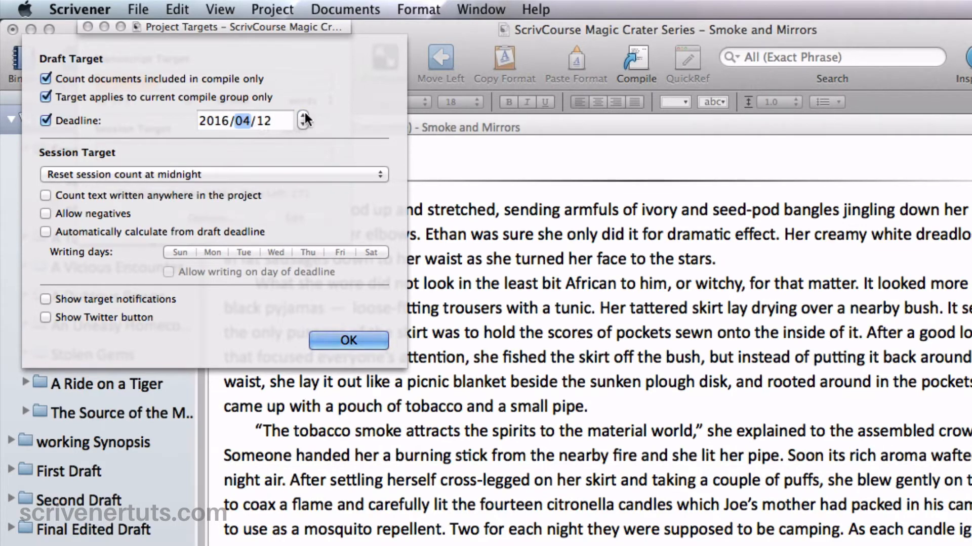
pyautogui.click(303, 117)
pyautogui.click(302, 116)
pyautogui.click(265, 117)
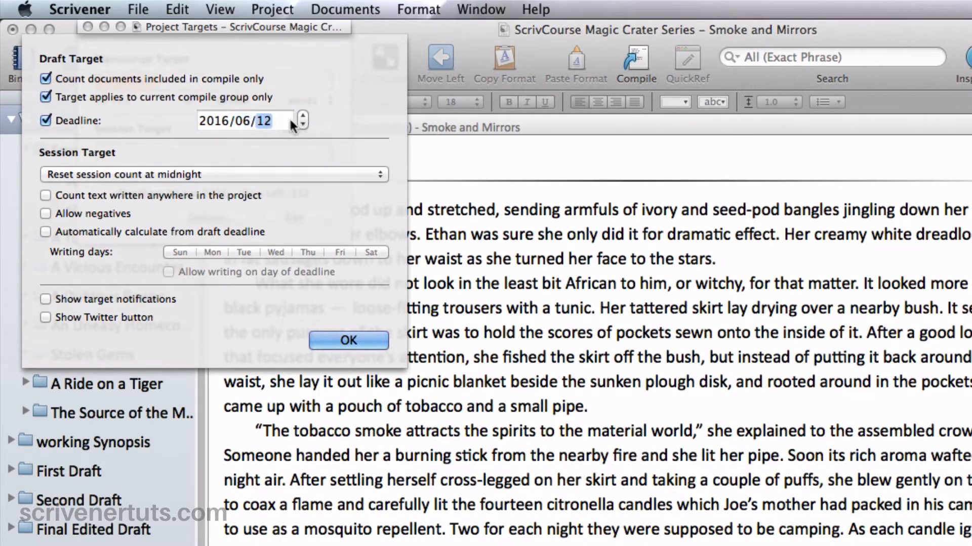
pyautogui.click(302, 125)
pyautogui.click(302, 125)
pyautogui.click(302, 125)
pyautogui.click(302, 124)
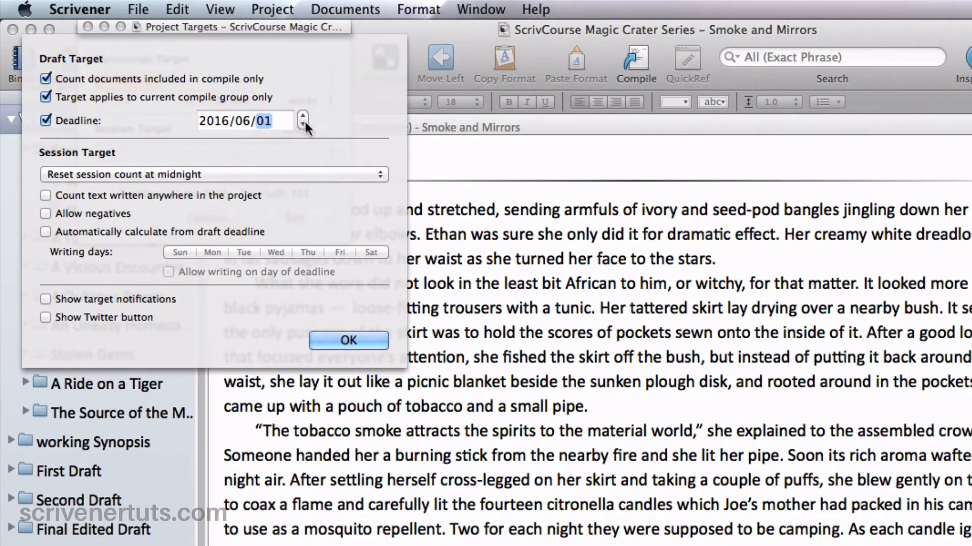
# Step: Review the session count reset choices, keep the midnight reset, count text written anywhere in the project, and allow negatives
pyautogui.click(380, 176)
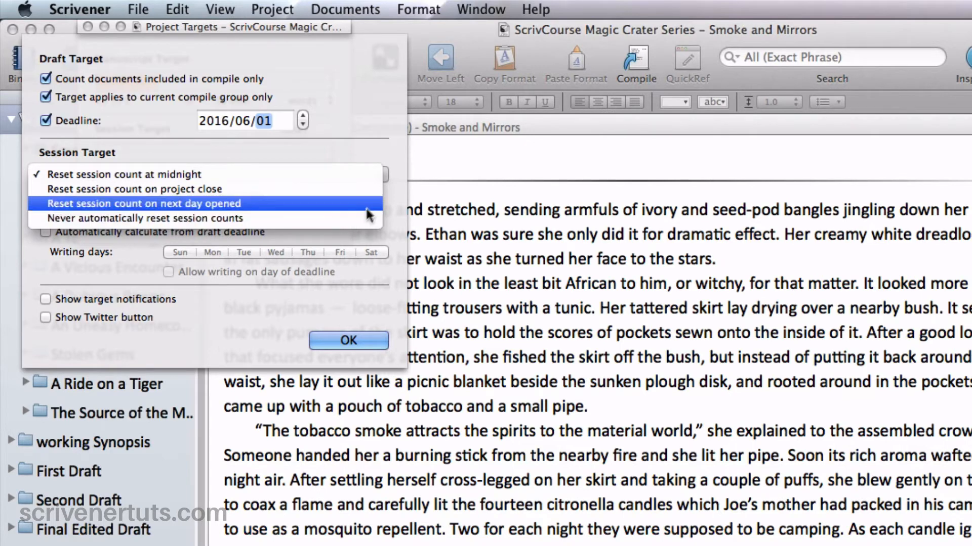
pyautogui.click(391, 203)
pyautogui.click(45, 196)
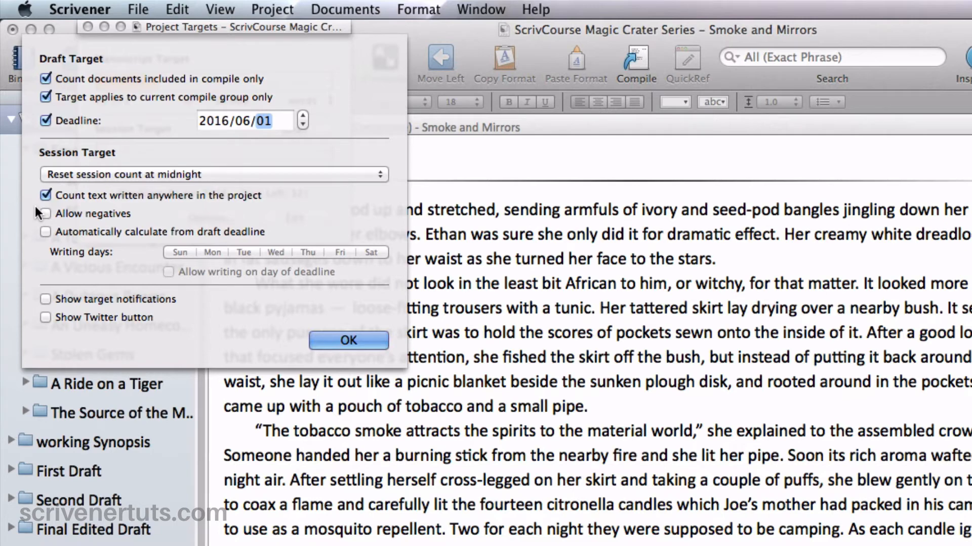
pyautogui.click(45, 212)
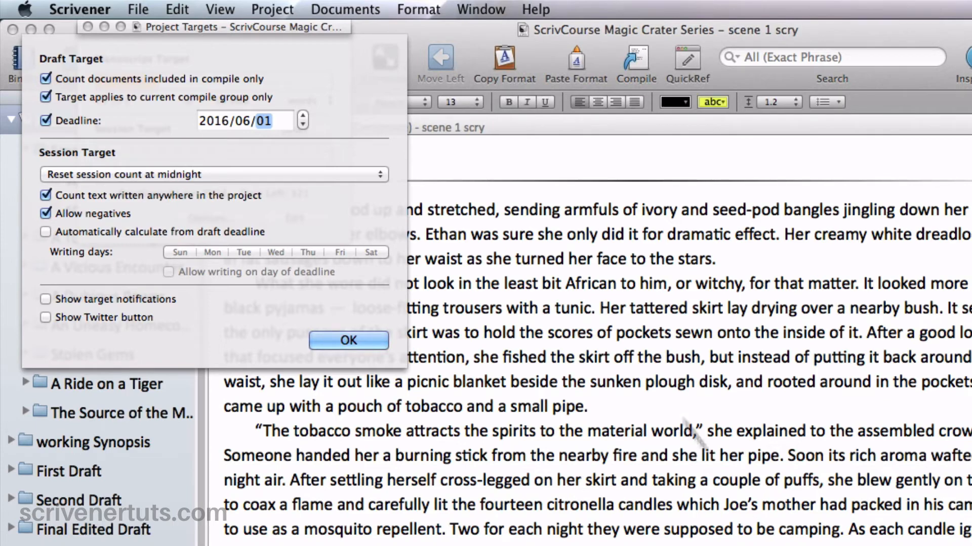
# Step: Accept the target options and set the manuscript target to 13 171 words by copying the current word count into it
pyautogui.click(372, 337)
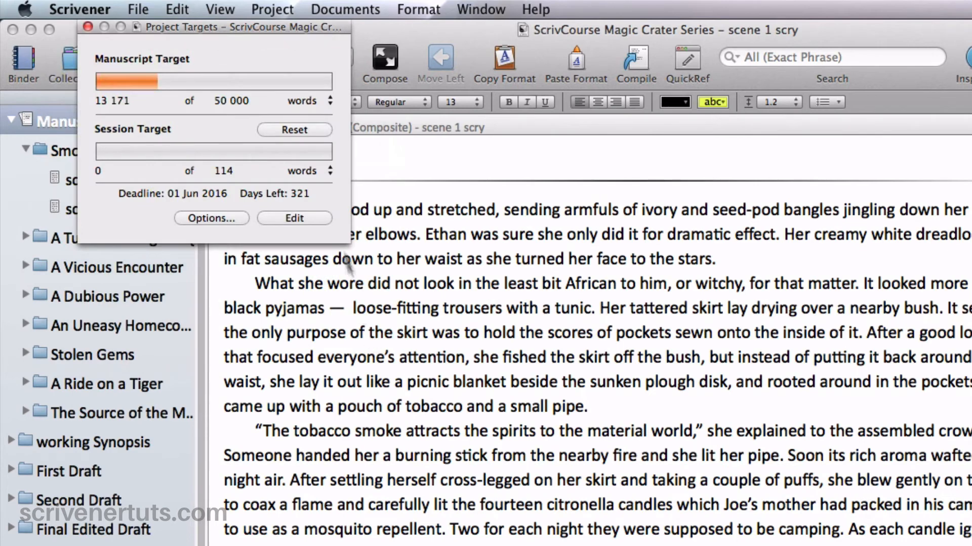
pyautogui.moveTo(140, 103); pyautogui.dragTo(91, 107)
pyautogui.press('super+c')
pyautogui.click(238, 101)
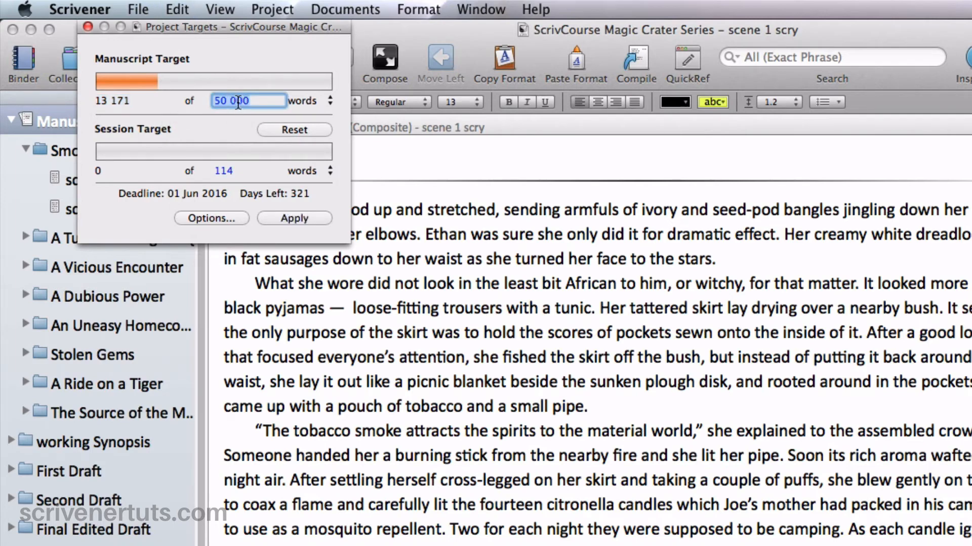
pyautogui.press('super+v')
pyautogui.click(302, 214)
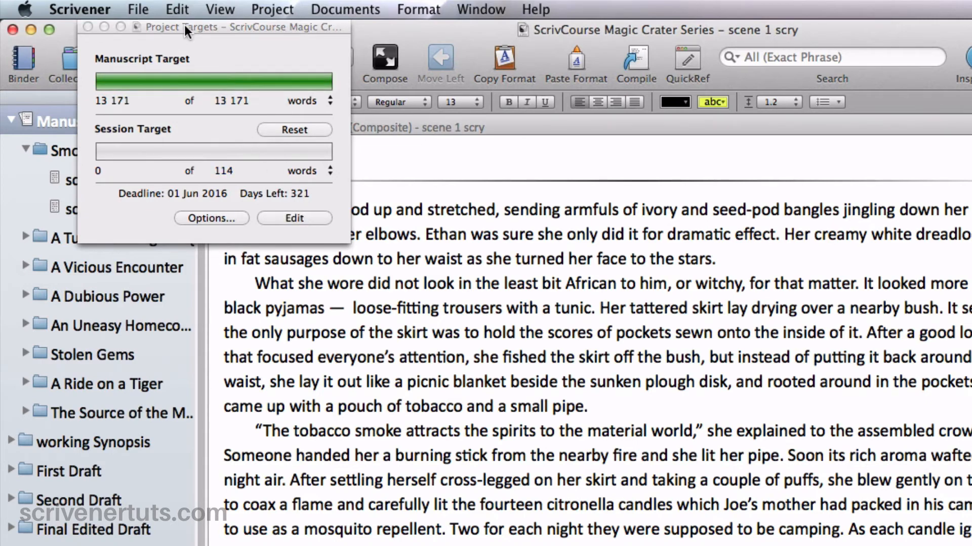
# Step: Move the Project Targets window clear of the binder and delete all the text of the "scene 1 scry" document
pyautogui.moveTo(194, 27); pyautogui.dragTo(448, 27)
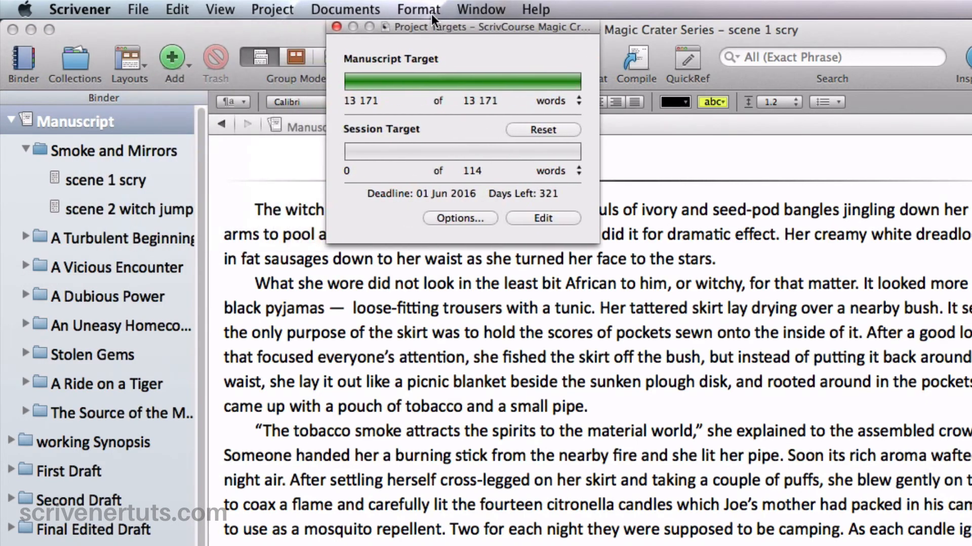
pyautogui.click(133, 180)
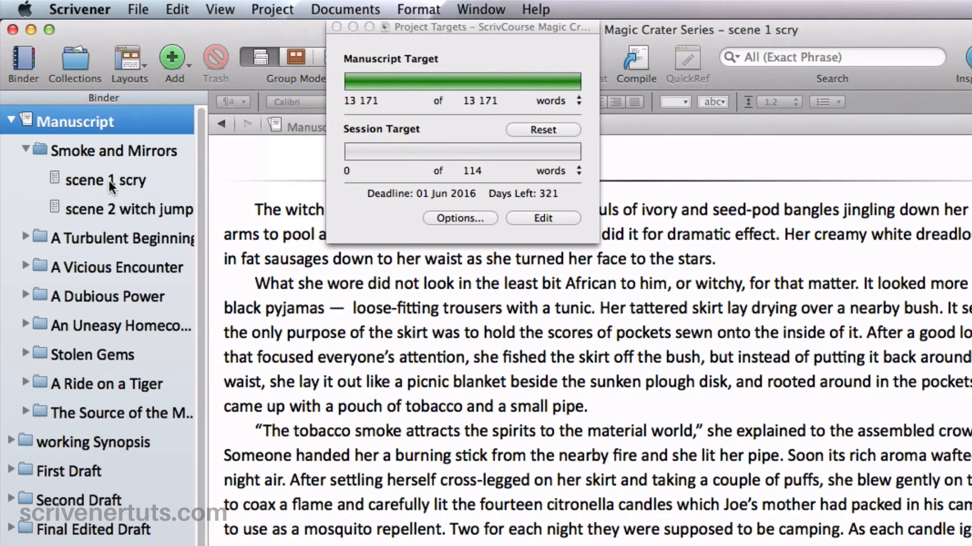
pyautogui.click(108, 181)
pyautogui.click(334, 350)
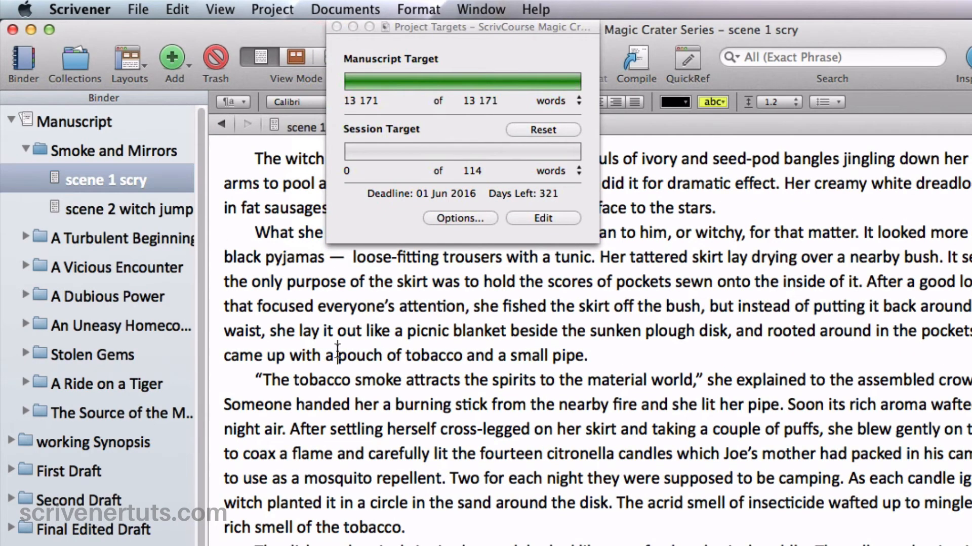
pyautogui.press('super+a')
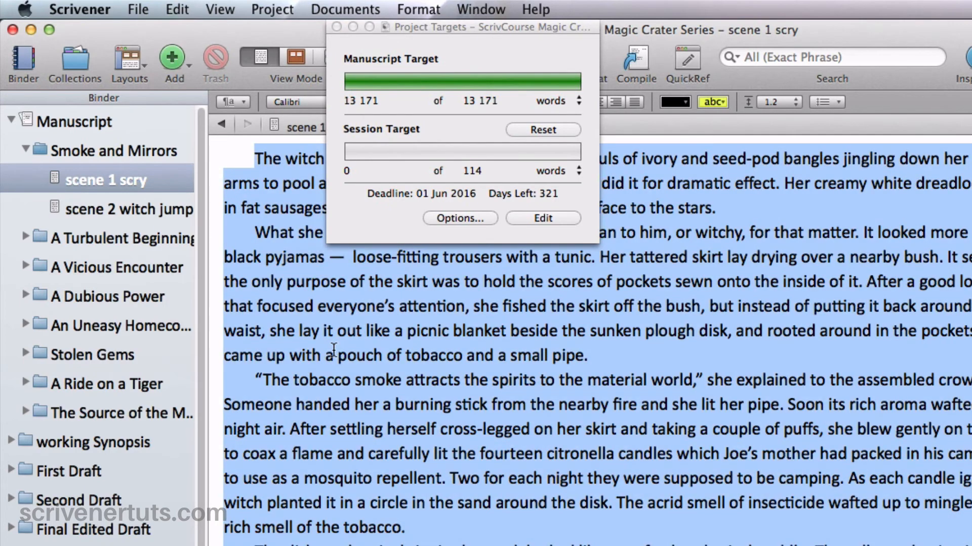
pyautogui.press('BackSpace')
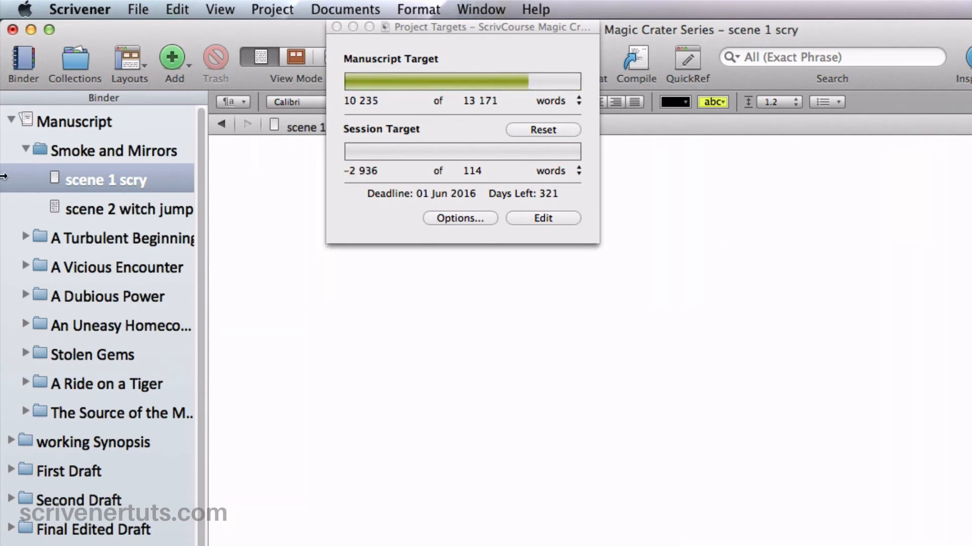
# Step: Delete all the text of the scene 2 document in the Smoke and Mirrors folder
pyautogui.click(78, 208)
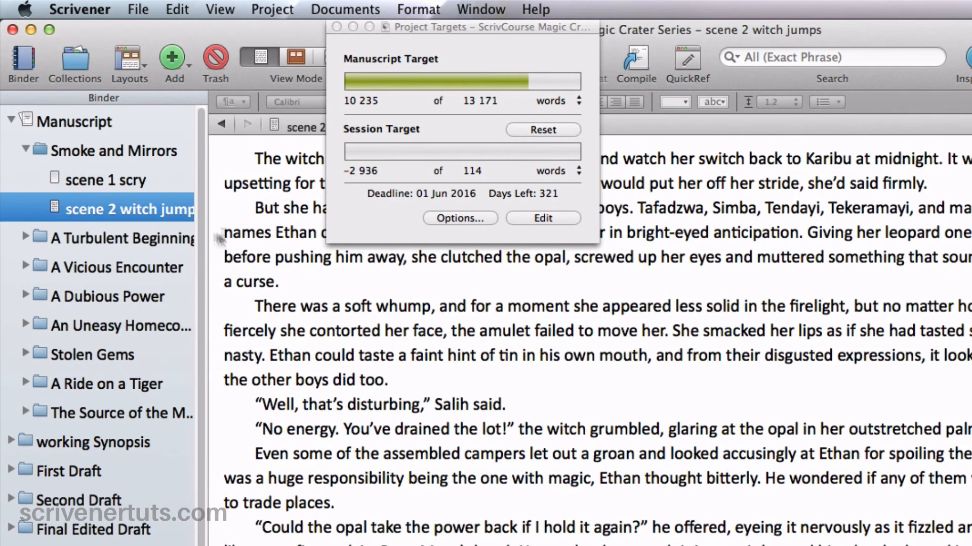
pyautogui.click(272, 257)
pyautogui.press('super+a')
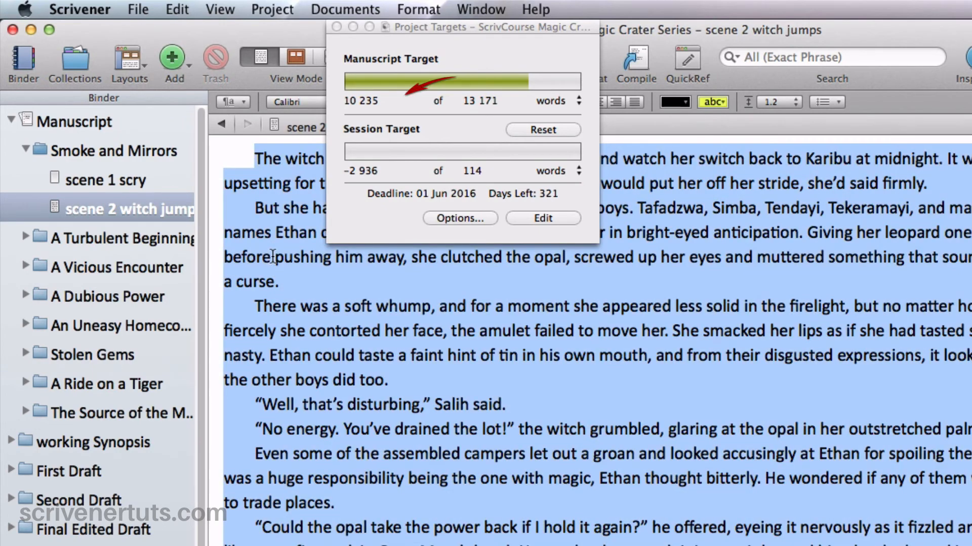
pyautogui.press('BackSpace')
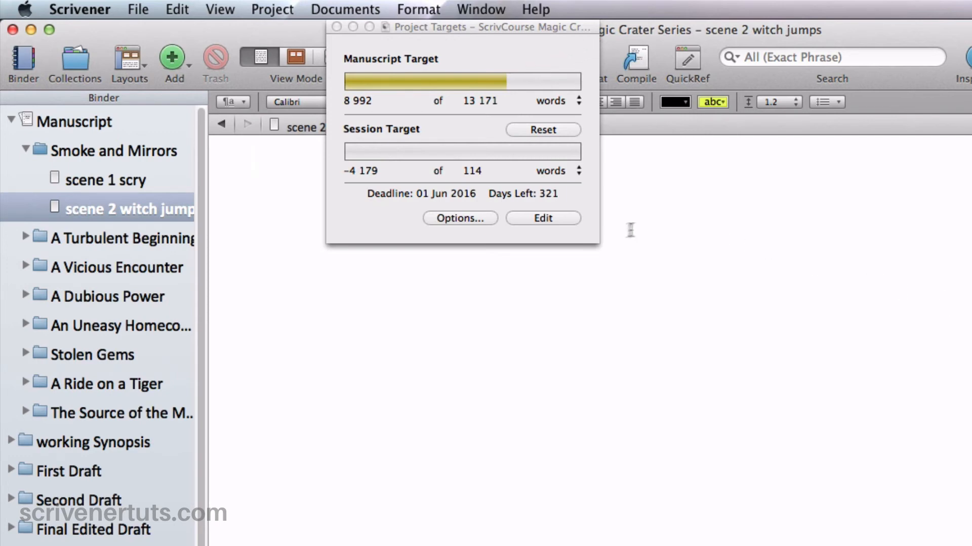
# Step: Calculate the session target automatically from the draft deadline with Monday to Friday as writing days, keeping target notifications and the Twitter button off
pyautogui.click(475, 218)
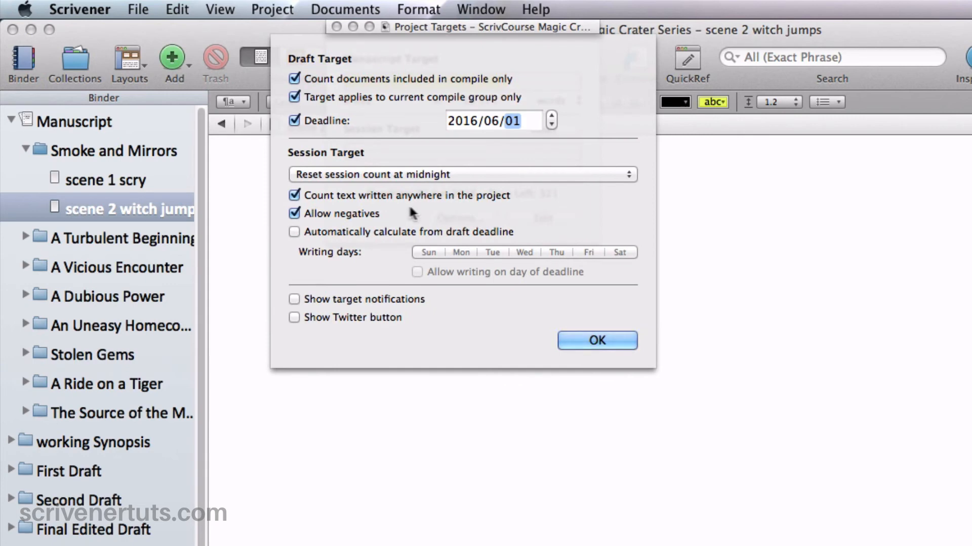
pyautogui.click(293, 231)
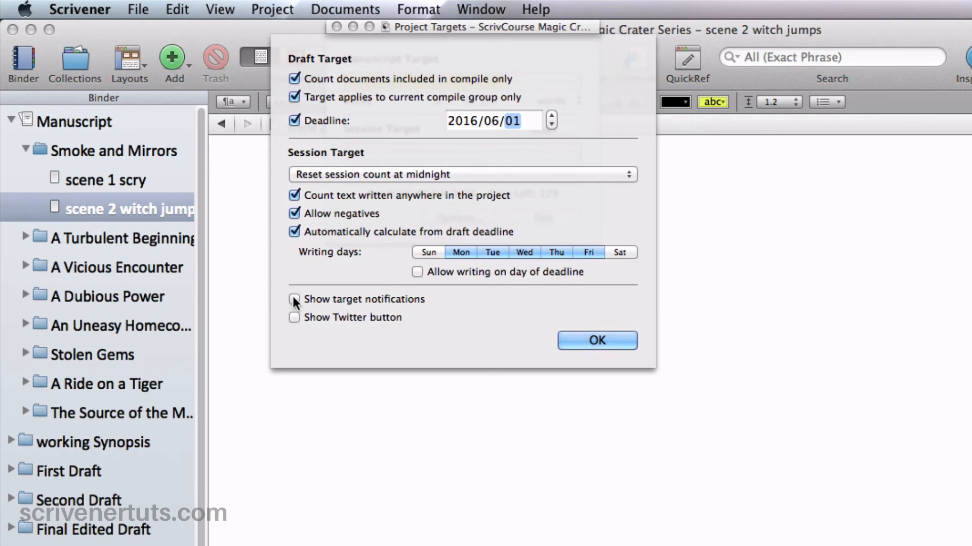
pyautogui.click(293, 316)
pyautogui.click(295, 317)
pyautogui.click(294, 298)
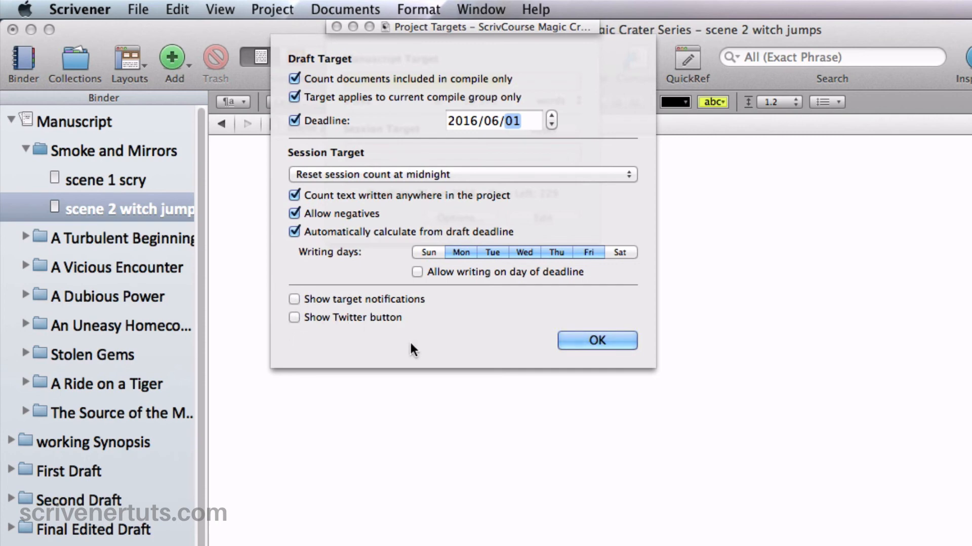